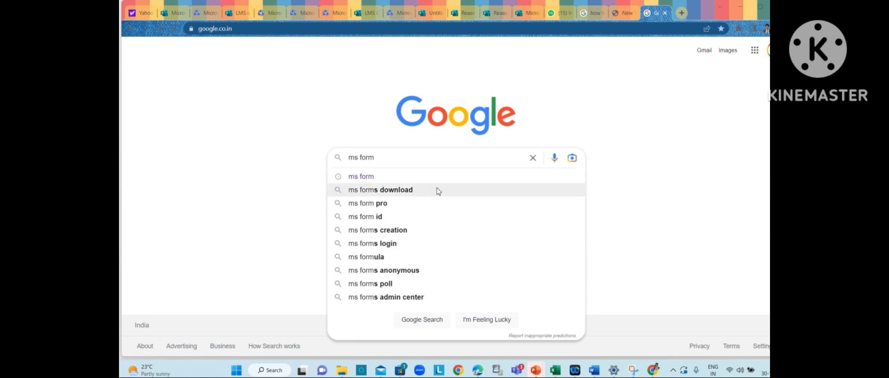
- Open Microsoft Forms from the 'ms form' search results and start a new blank quiz
click(372, 181)
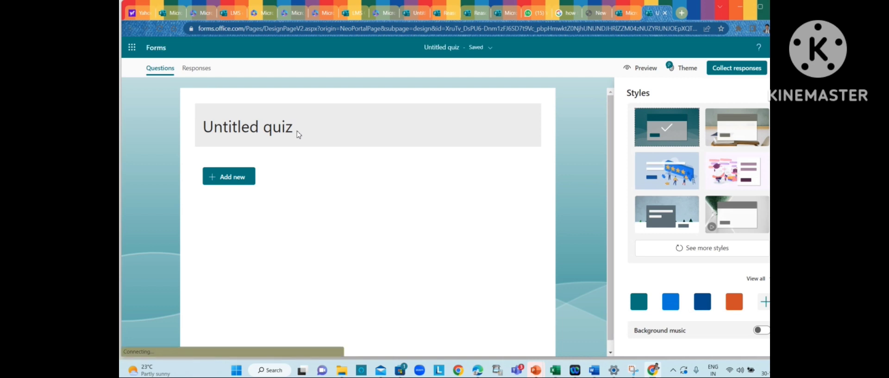
- Replace 'Untitled quiz' with the title 'LMS quiz for SOD SEM 7' copied from Word
click(324, 131)
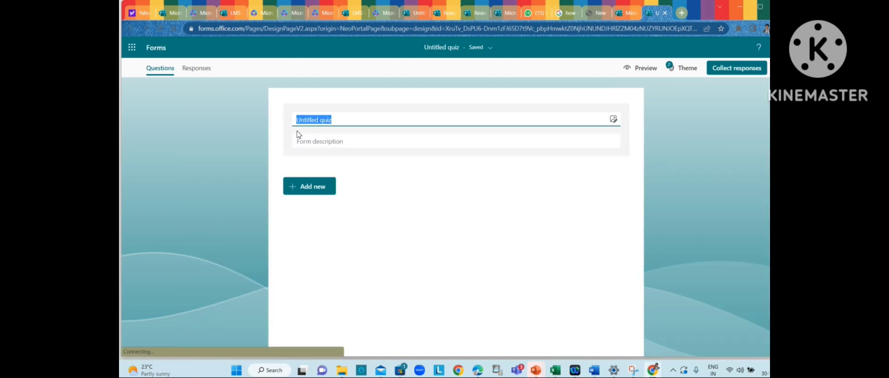
click(595, 370)
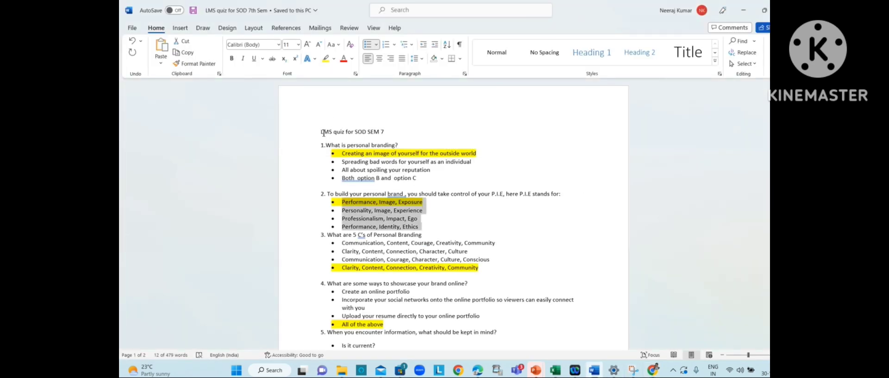
drag(320, 132, 413, 132)
key(ctrl+c)
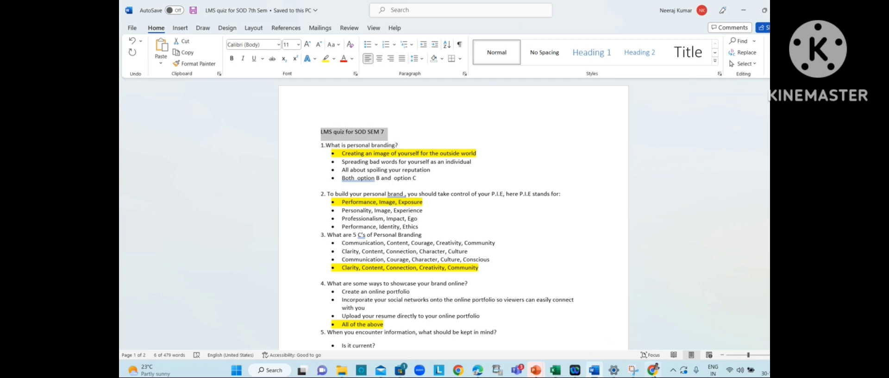
click(652, 324)
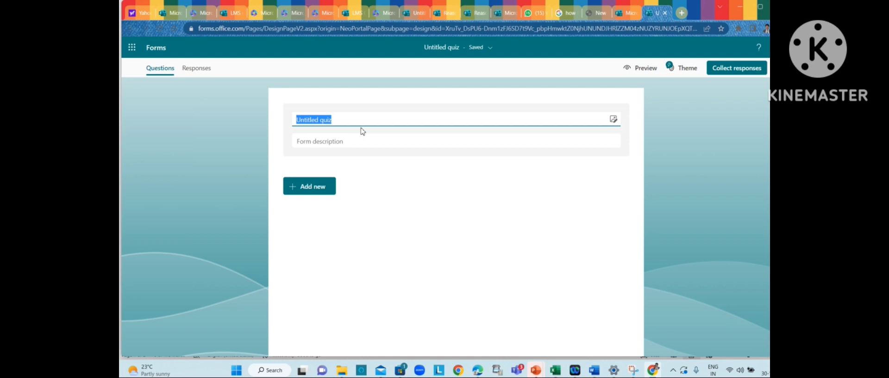
key(ctrl+v)
- Enter 'PPS2001' as the form description
click(348, 141)
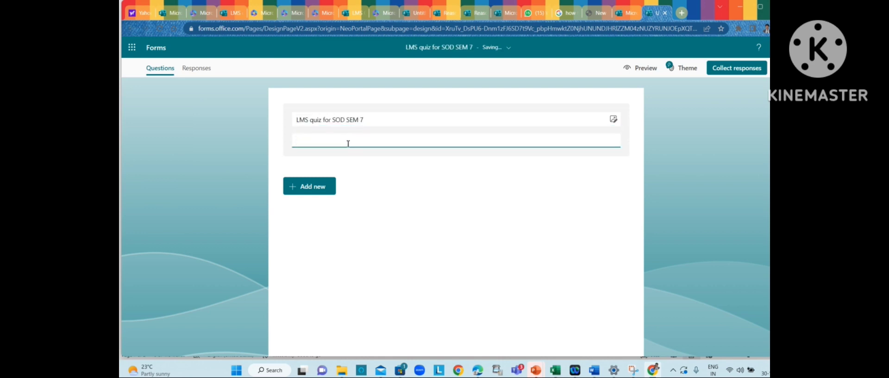
text(PPS2001)
- Add a Choice question and paste 'What is personal branding?' from Word as question 1
click(313, 194)
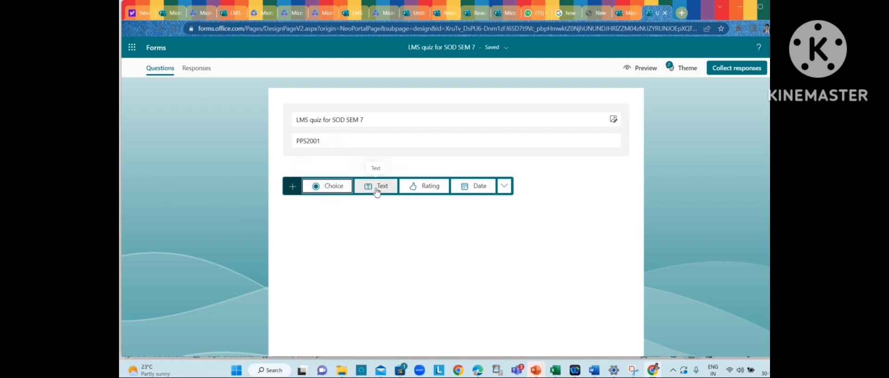
click(336, 187)
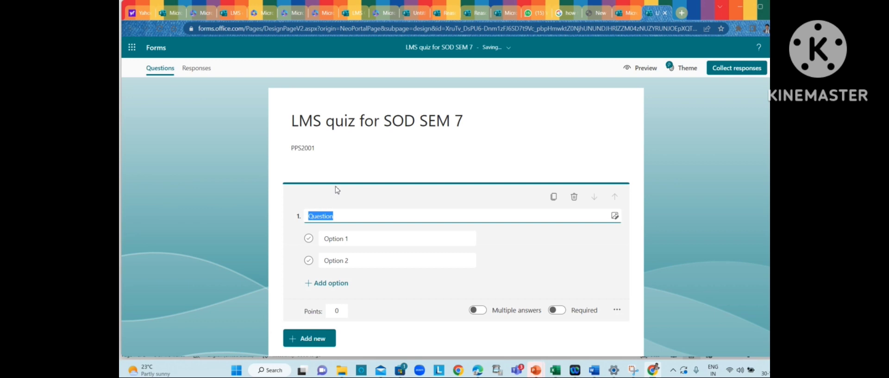
click(595, 369)
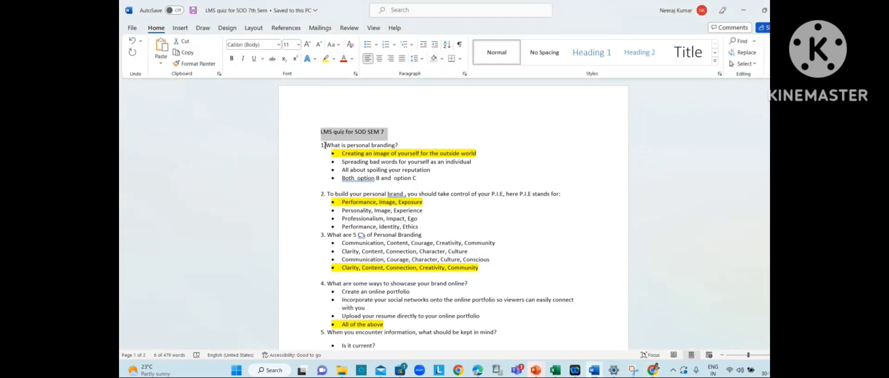
drag(326, 145, 398, 145)
key(ctrl+c)
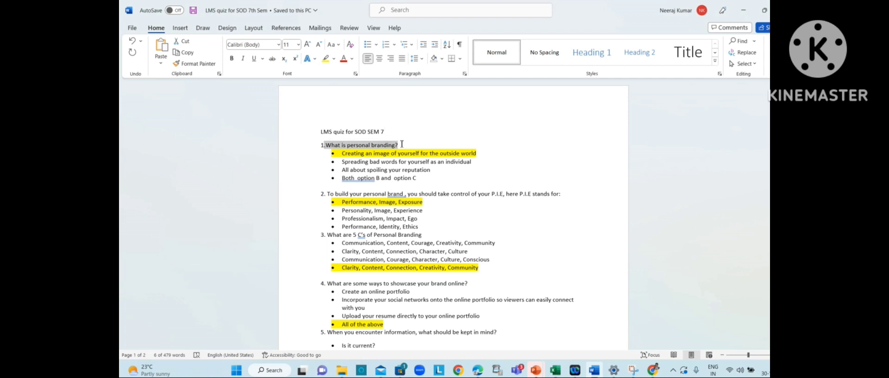
click(653, 370)
key(ctrl+v)
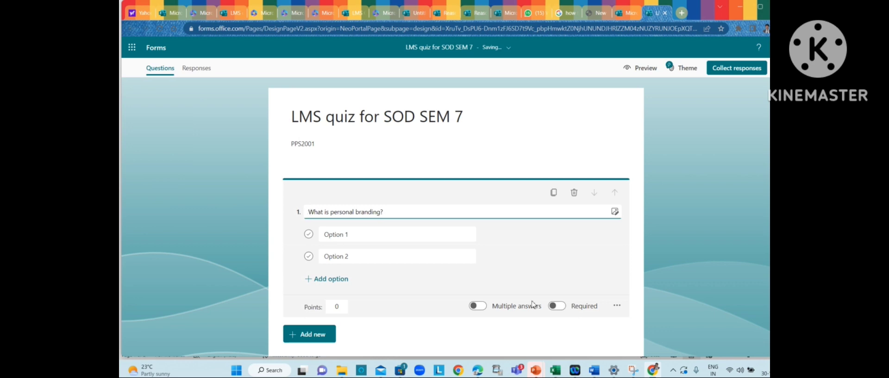
click(593, 369)
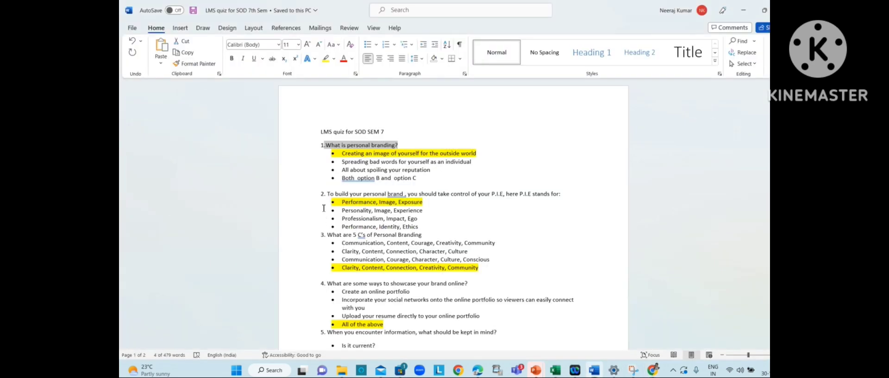
- Give question 1 four answer options from Word, first option correct, 2 points, required
drag(343, 155, 420, 179)
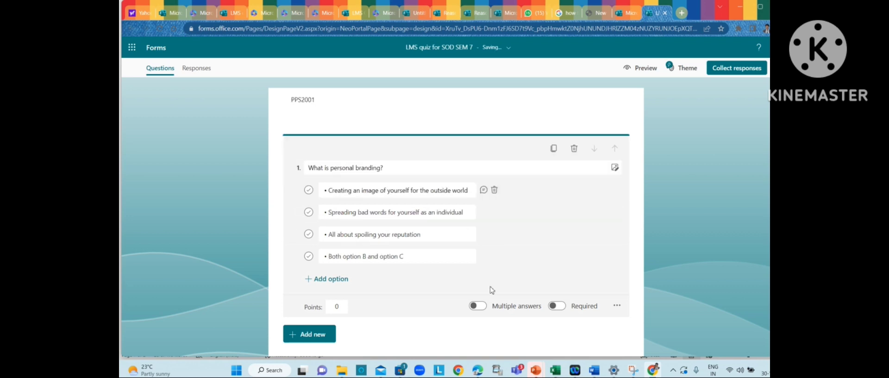
click(308, 190)
click(347, 310)
text(2)
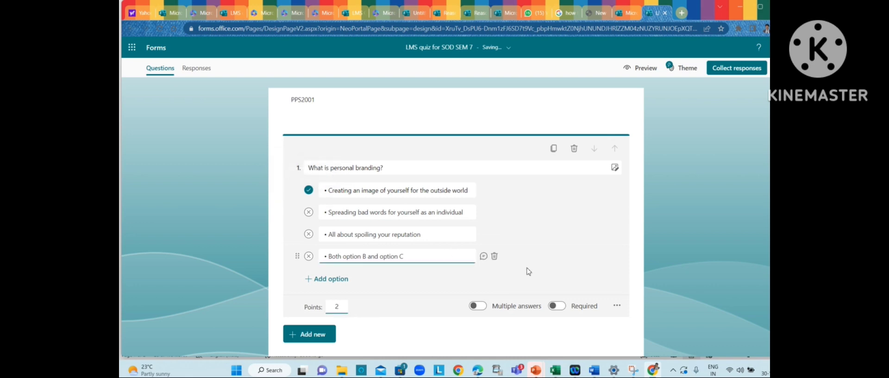
click(559, 309)
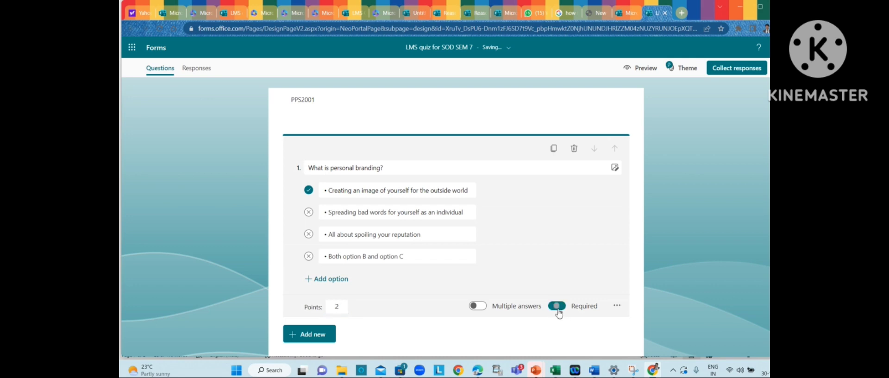
scroll(445, 292, down, 1)
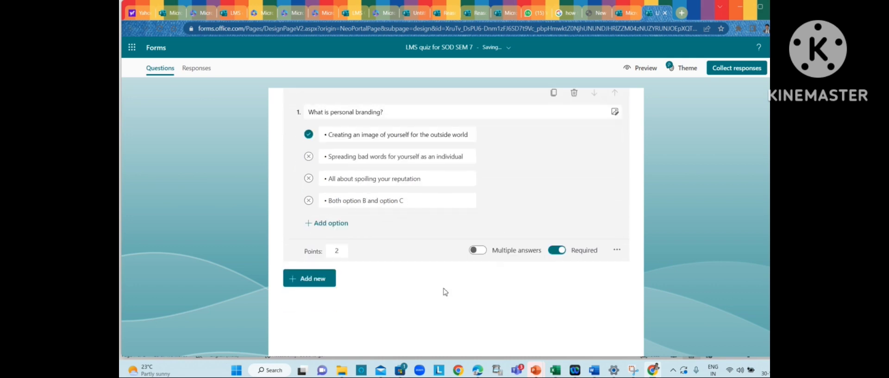
- Add a second Choice question asking what P.I.E stands for, pasted from Word
click(319, 279)
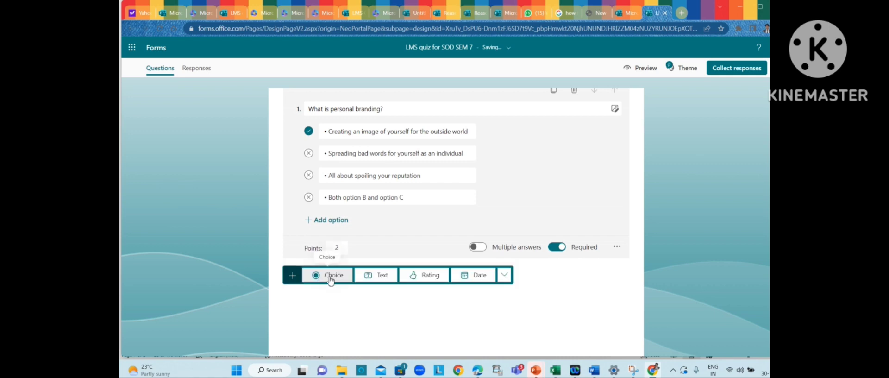
click(331, 278)
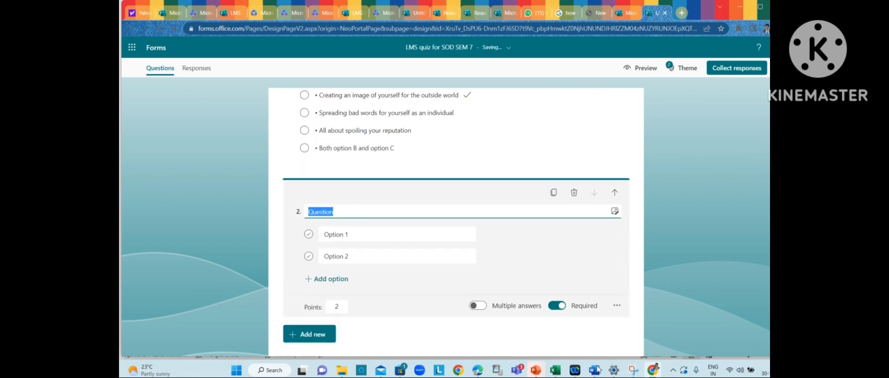
click(594, 370)
drag(329, 196, 565, 197)
key(ctrl+c)
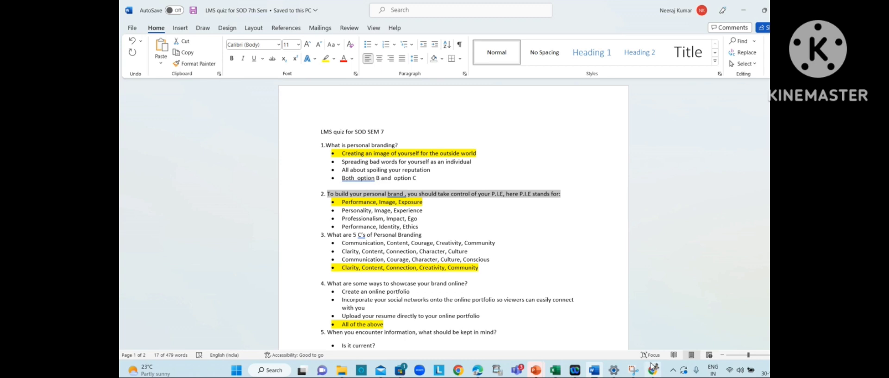
click(653, 370)
key(ctrl+v)
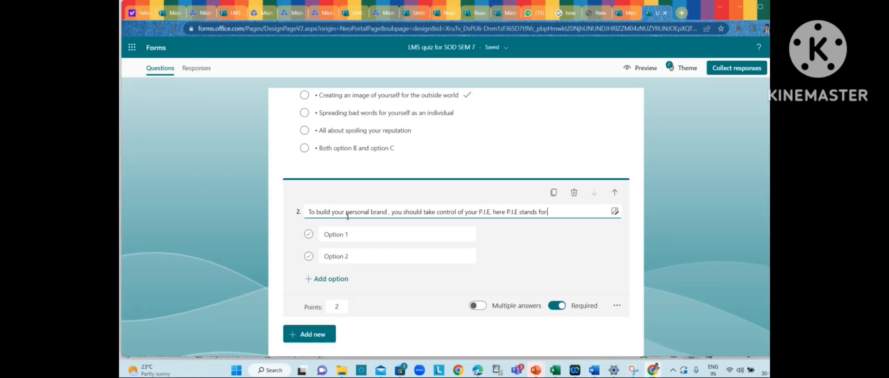
- Paste question 2's four P.I.E answer choices from Word into its options
click(352, 232)
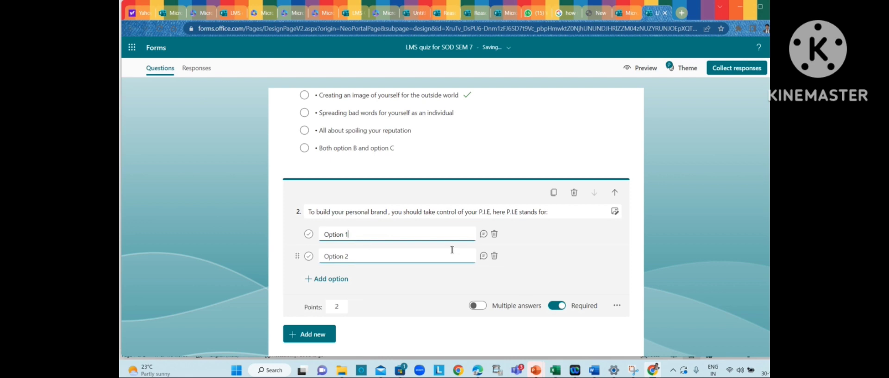
key(BackSpace)
key(BackSpace)
key(BackSpace)
key(BackSpace)
key(BackSpace)
key(BackSpace)
key(BackSpace)
key(BackSpace)
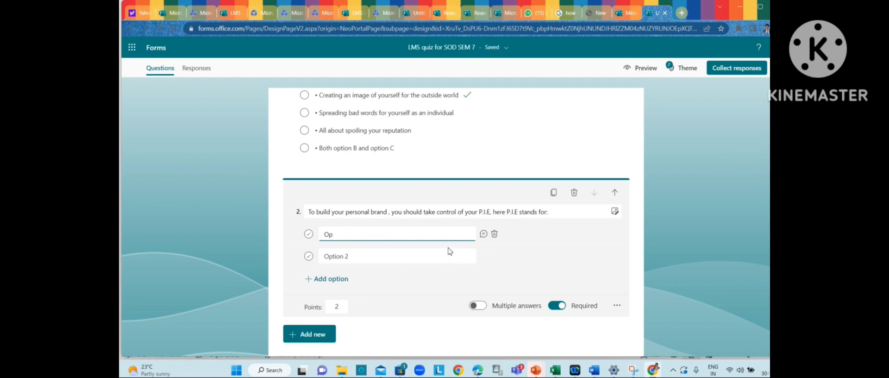
click(594, 368)
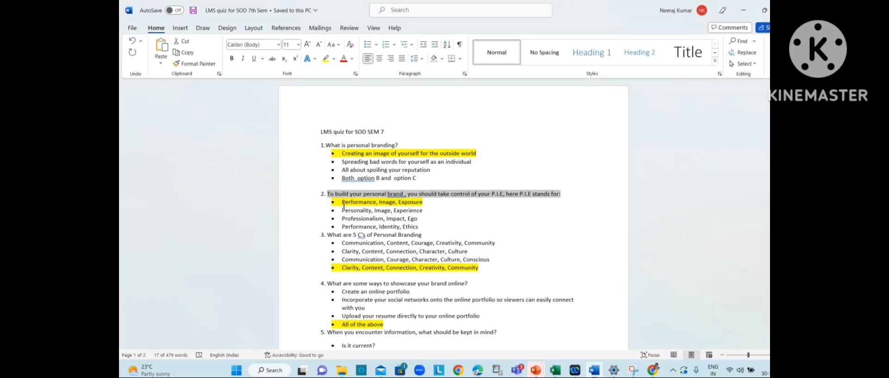
drag(349, 204, 423, 228)
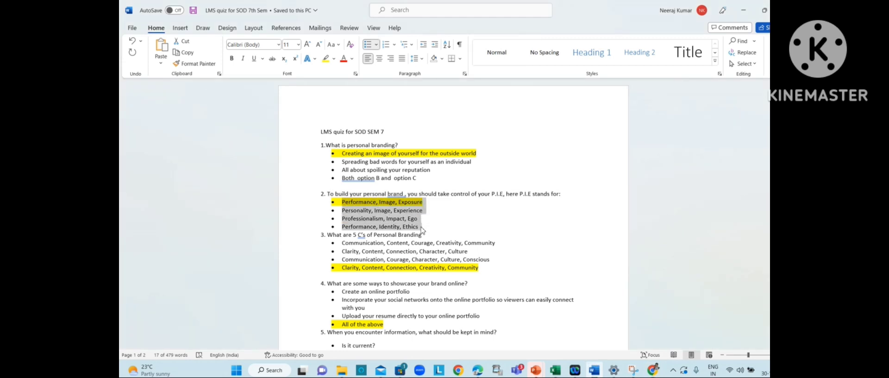
click(653, 370)
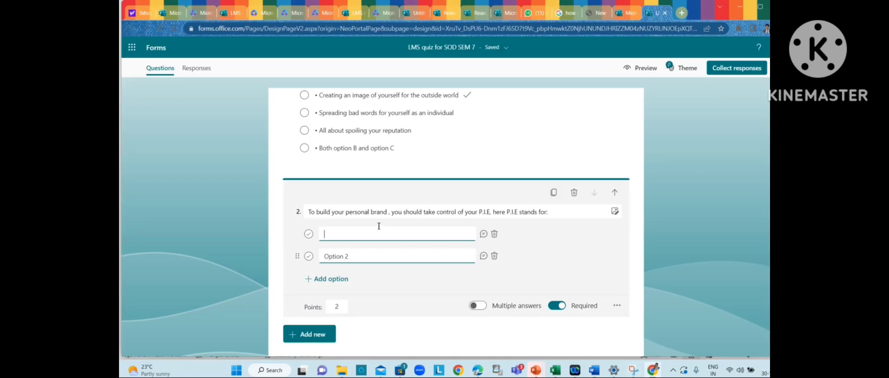
text(• Performance, Image, Exposure • Personality, Image, Experience • Professionalism, Impact, Ego • Performance, Identity, Ethics)
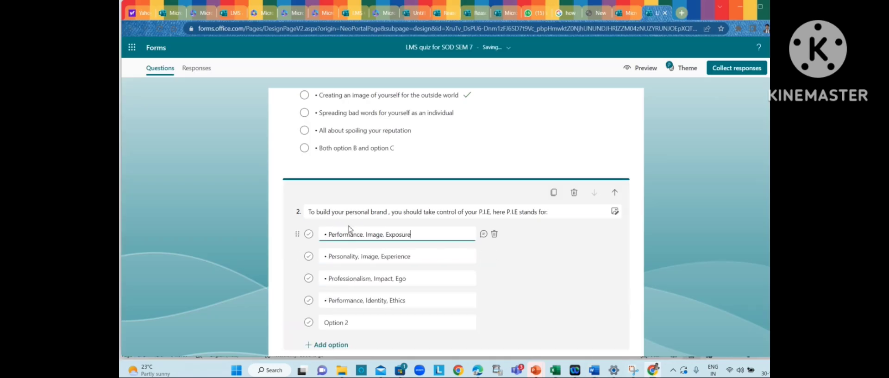
scroll(376, 280, down, 1)
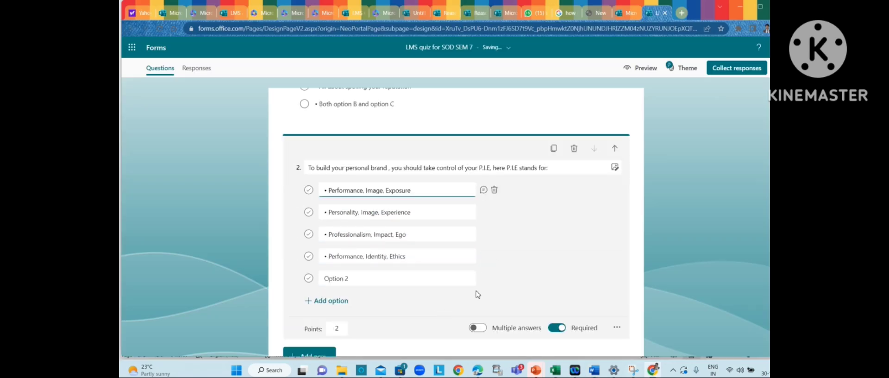
- Delete the leftover empty option and mark 'Performance, Image, Exposure' correct, worth 2 points
click(494, 278)
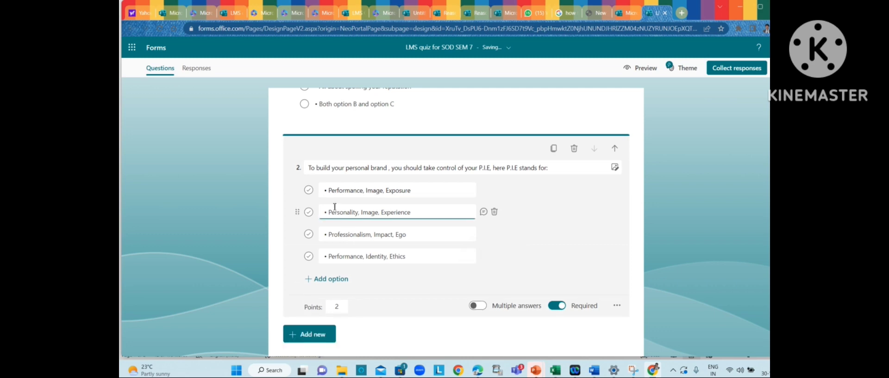
click(309, 190)
scroll(348, 292, down, 1)
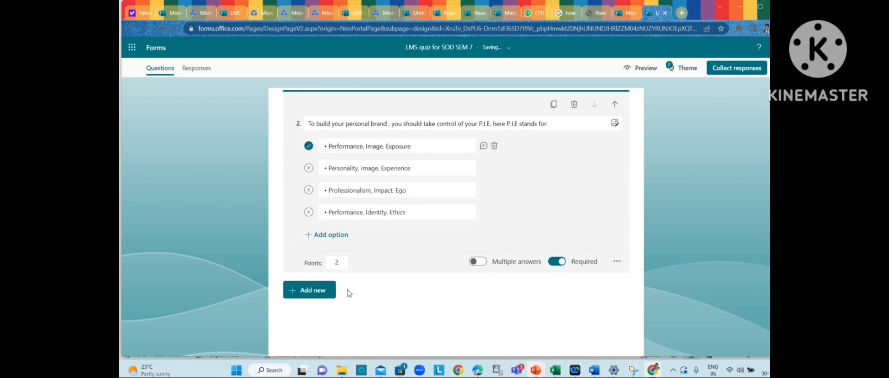
click(346, 263)
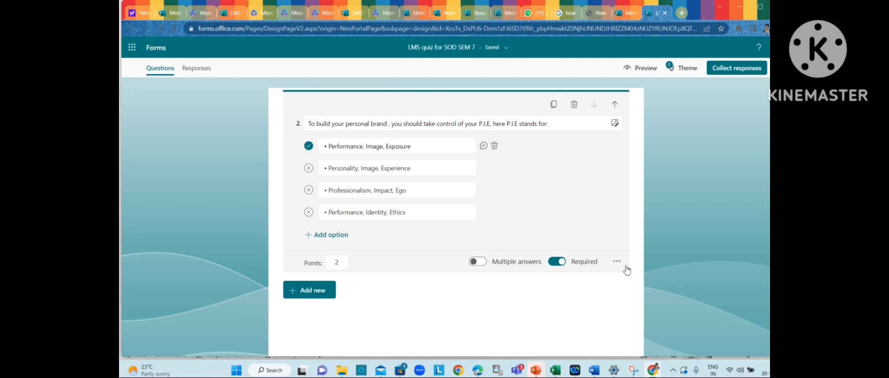
scroll(610, 222, up, 2)
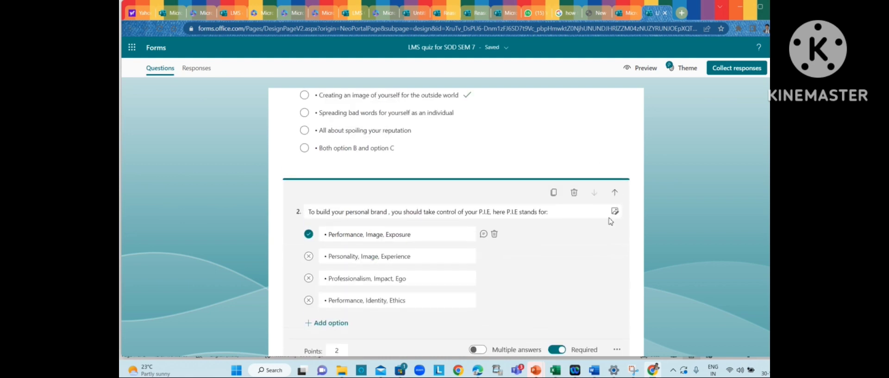
- Preview the gift-box and chalkboard themes, then apply the graduation-caps photo theme
click(684, 70)
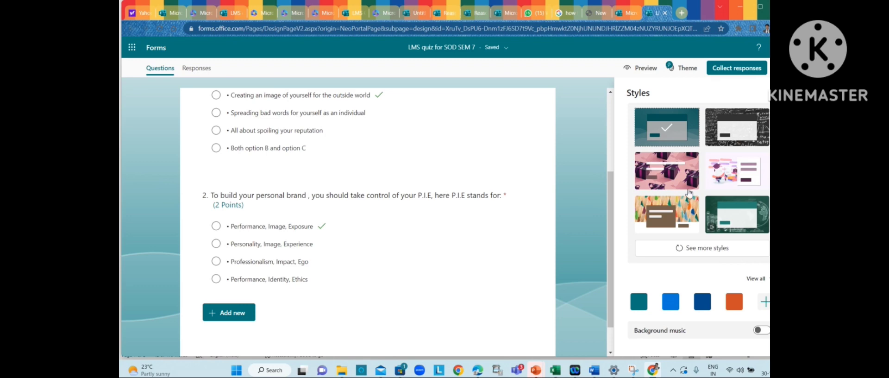
click(677, 170)
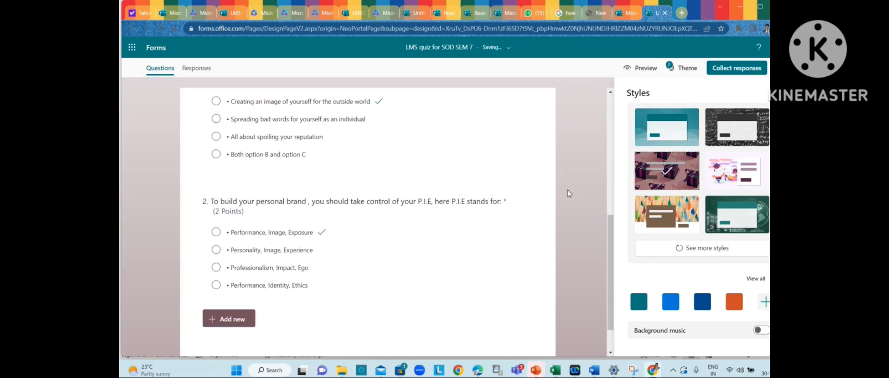
click(706, 214)
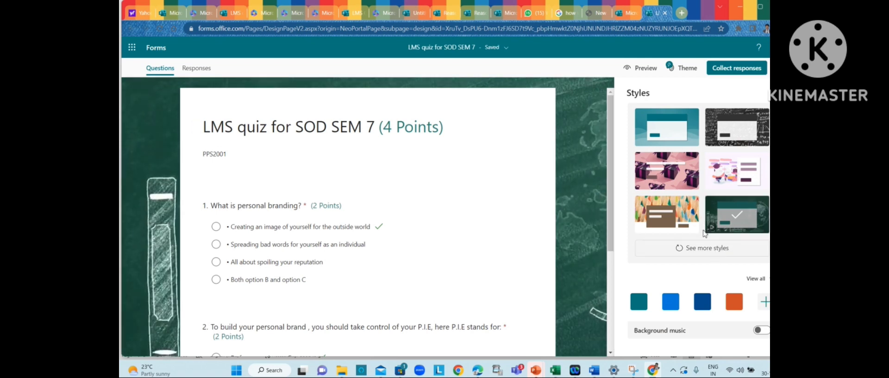
click(704, 241)
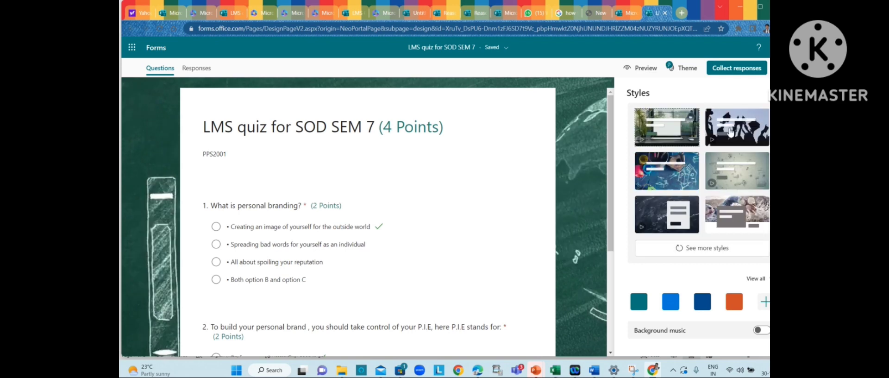
click(730, 133)
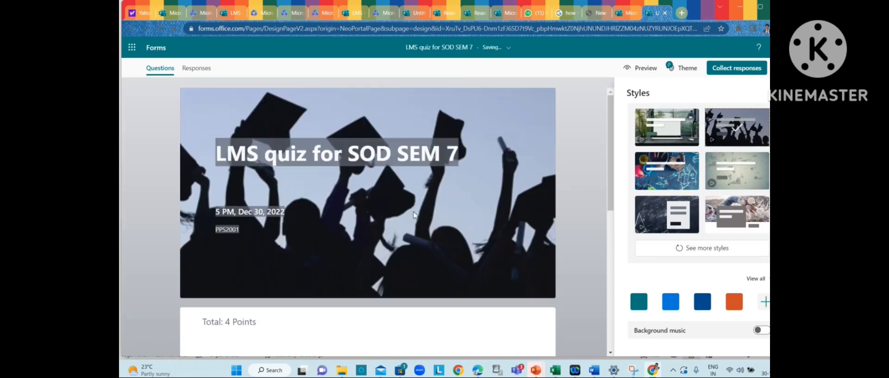
scroll(413, 215, down, 2)
scroll(317, 162, up, 1)
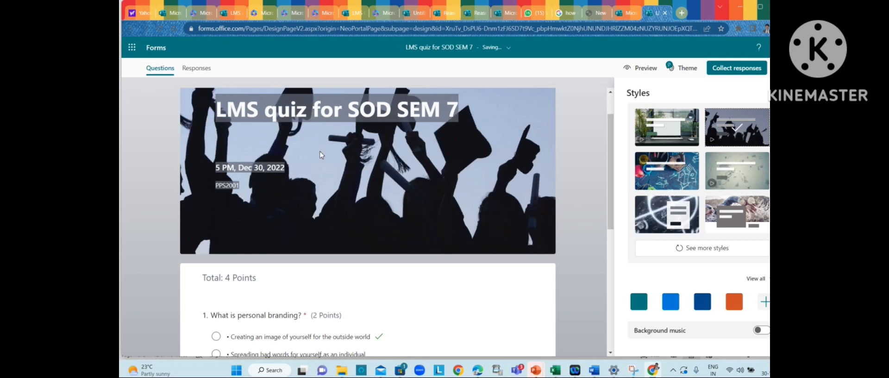
scroll(301, 182, up, 1)
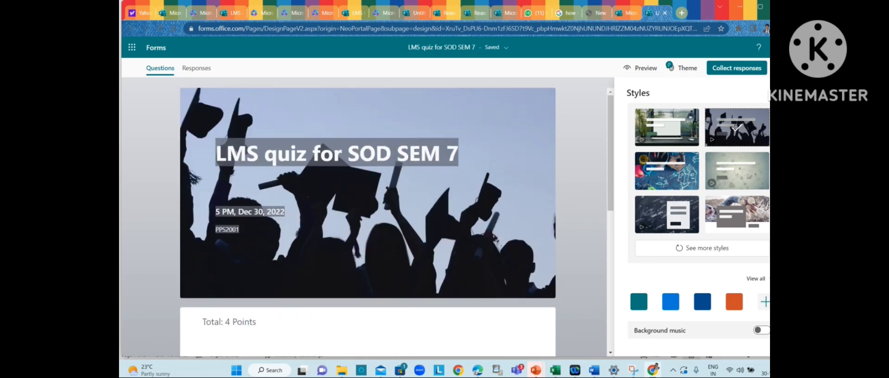
click(645, 68)
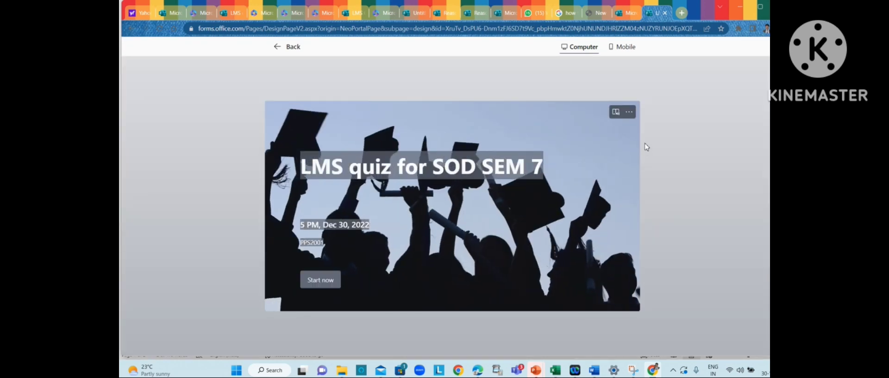
click(277, 46)
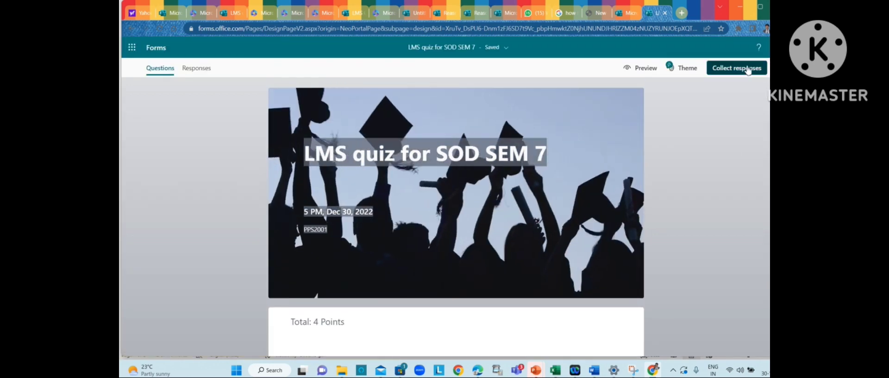
- Open the quiz Settings from the '...' menu and scroll to Options for responses
click(768, 68)
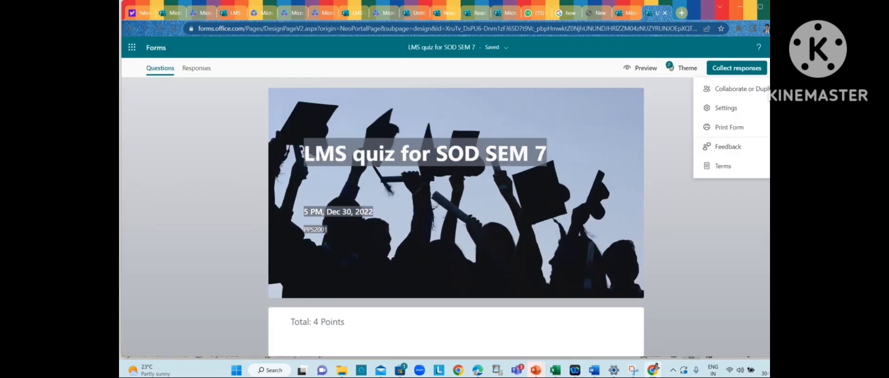
click(725, 108)
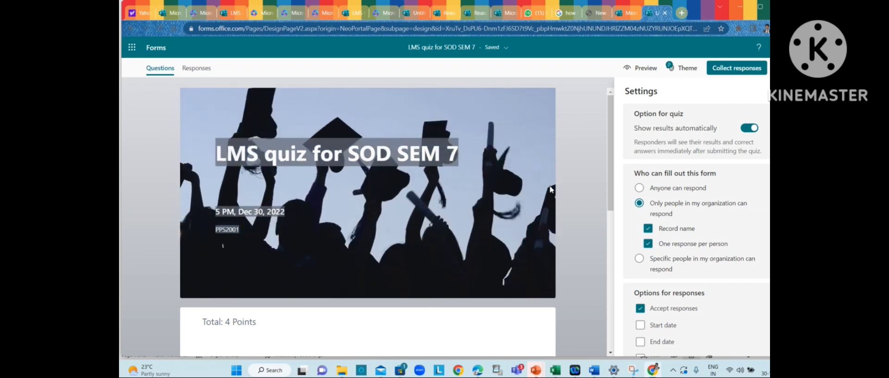
scroll(631, 283, down, 3)
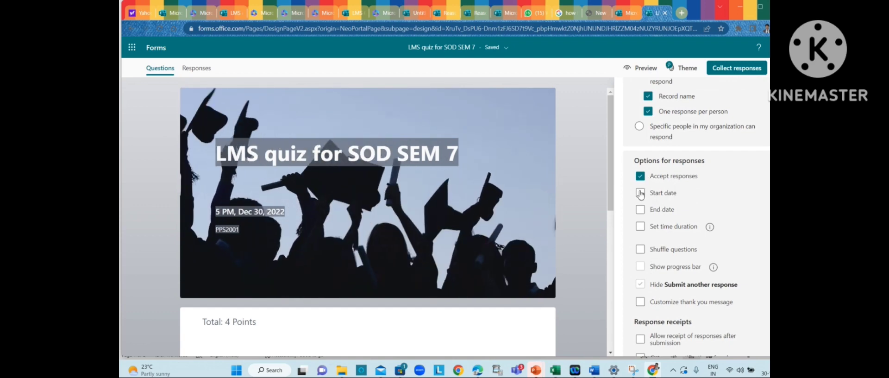
- Set a 12/31/2022 12:00 AM start date and 30-minute time limit, then check the share link
click(641, 193)
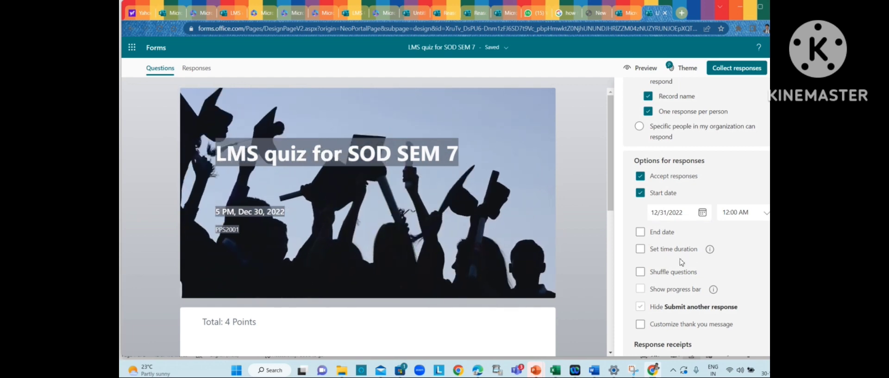
click(641, 250)
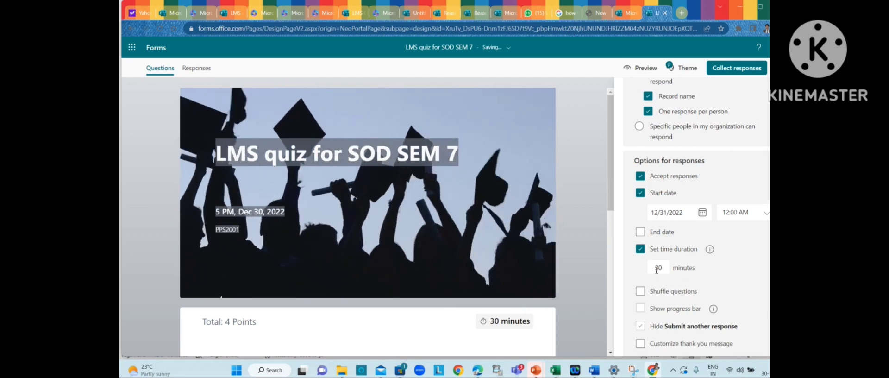
scroll(610, 284, down, 2)
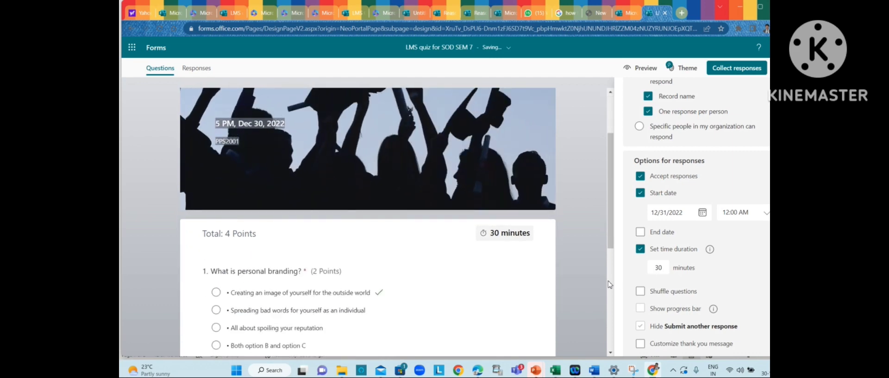
scroll(626, 266, up, 2)
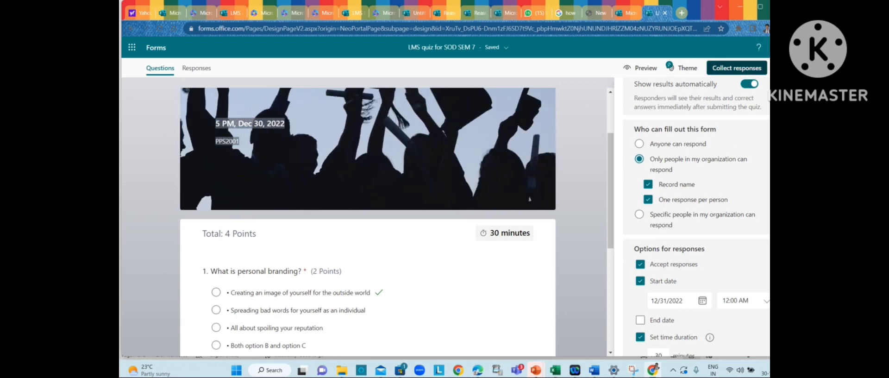
click(736, 67)
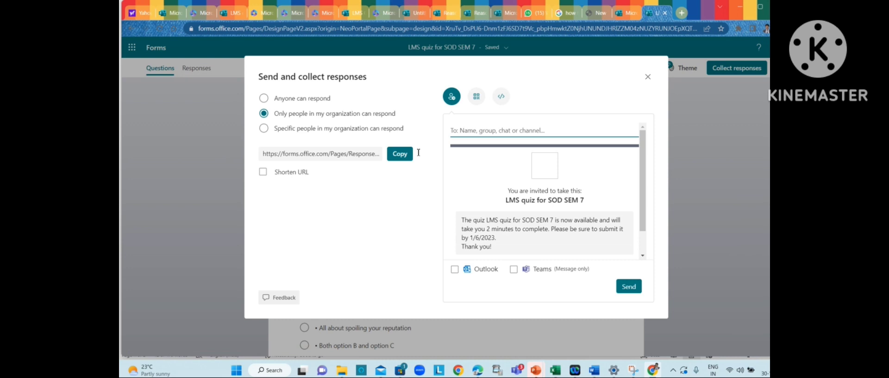
click(647, 75)
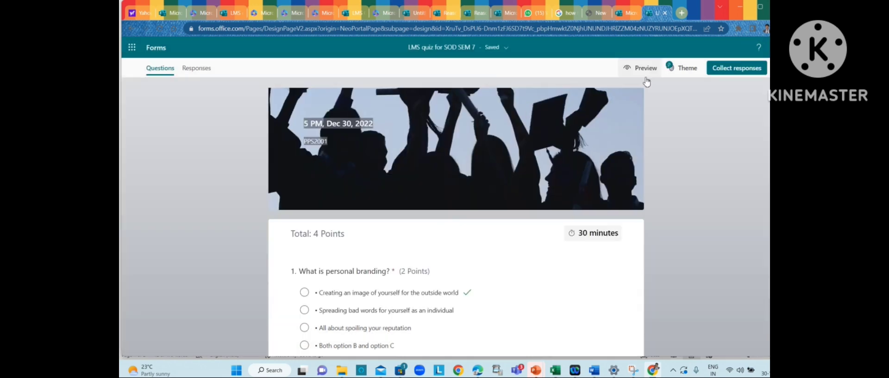